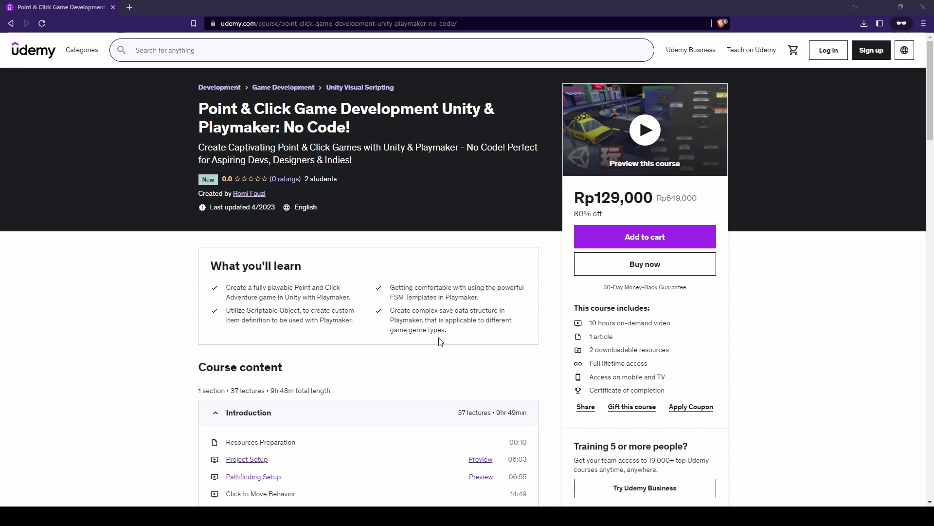
Add DemoScene from Assets > Scenes > SubScenes to the Hierarchy alongside SampleScene
{"action": "left_click", "coordinate": [398, 515]}
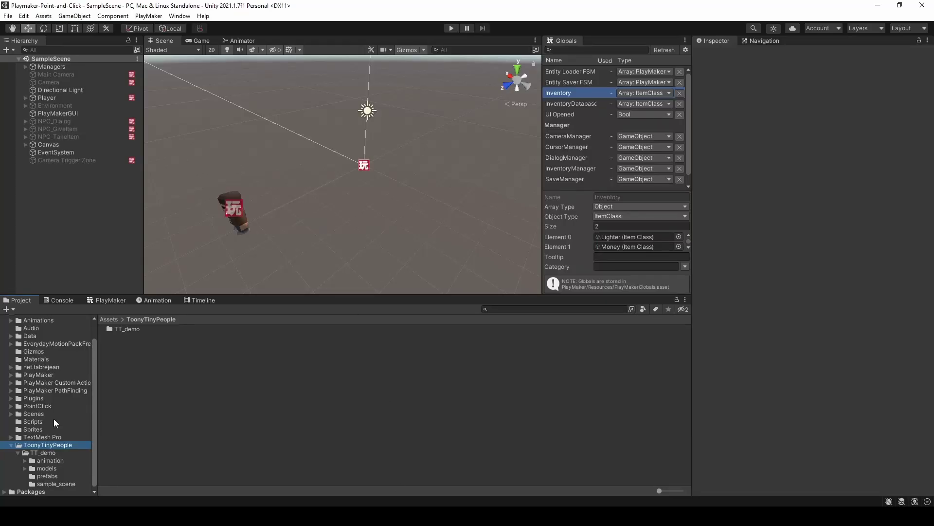
{"action": "left_click", "coordinate": [38, 414]}
{"action": "double_click", "coordinate": [129, 336]}
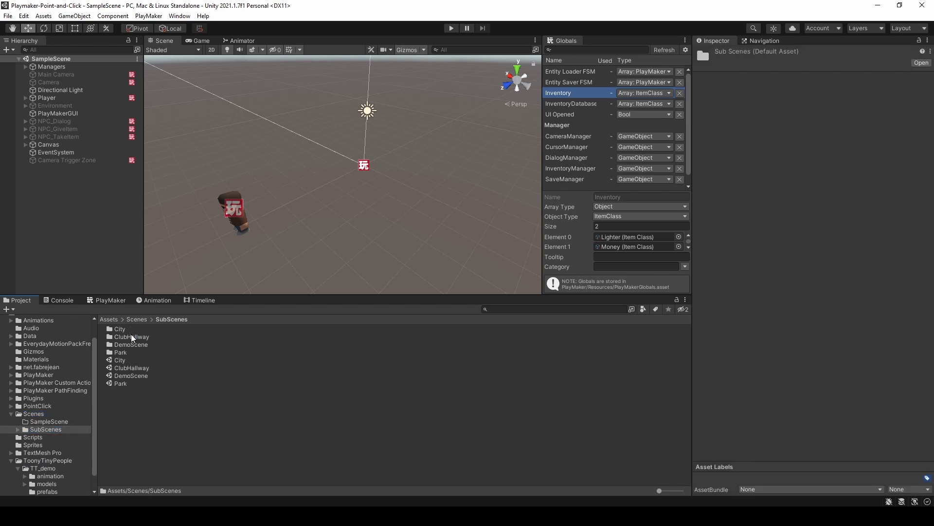
{"action": "left_click_drag", "start_coordinate": [130, 373], "coordinate": [90, 258]}
{"action": "left_click_drag", "start_coordinate": [45, 206], "coordinate": [45, 206]}
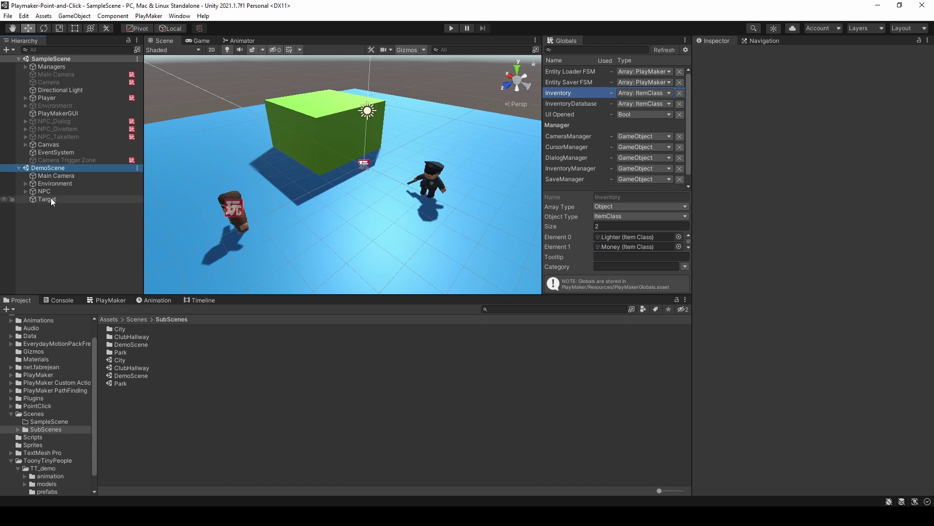
Inspect the NPC and its TT_demo_police model, then search the NPC's components for 'fsm'
{"action": "left_click", "coordinate": [49, 193]}
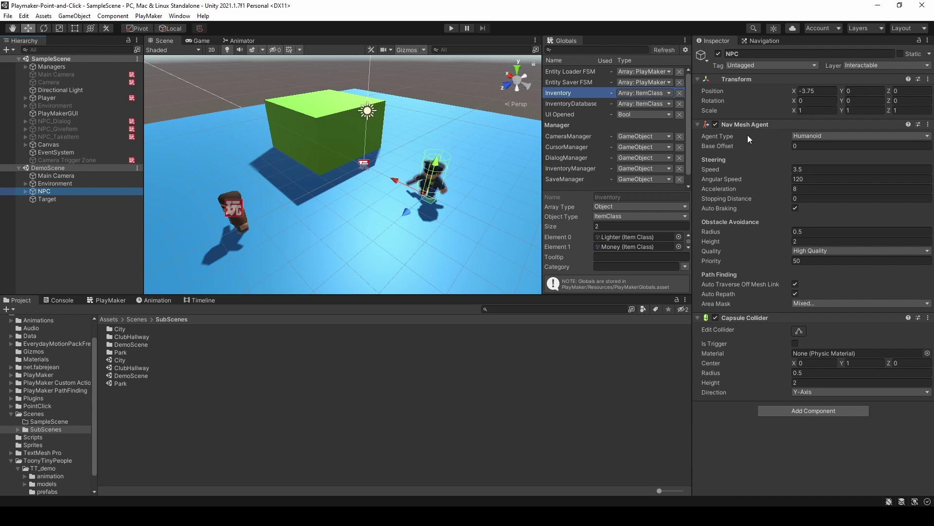
{"action": "left_click", "coordinate": [24, 192]}
{"action": "left_click", "coordinate": [48, 200]}
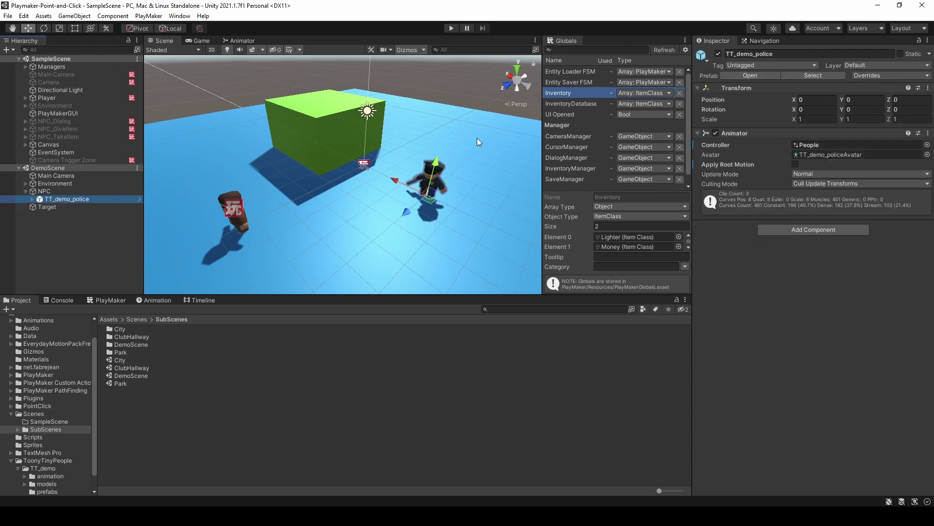
{"action": "left_click", "coordinate": [60, 190]}
{"action": "left_click", "coordinate": [25, 191]}
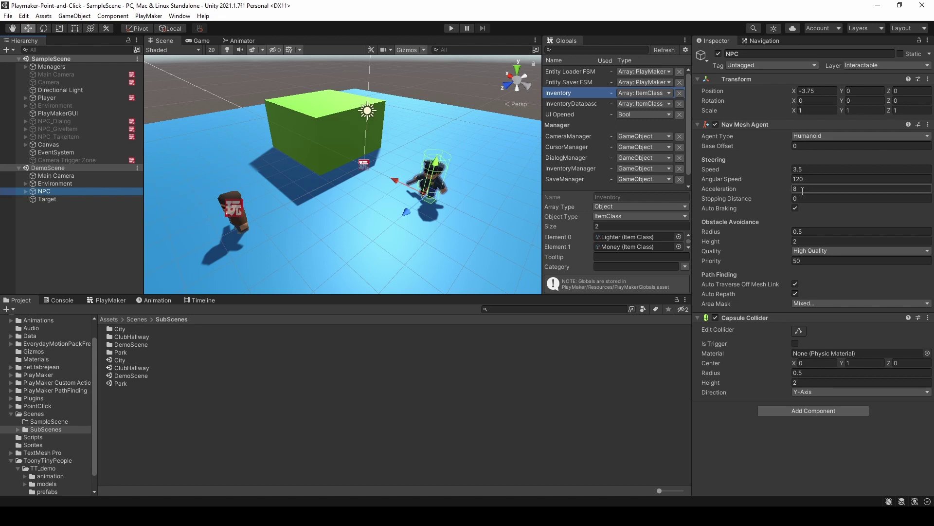
{"action": "left_click", "coordinate": [798, 411]}
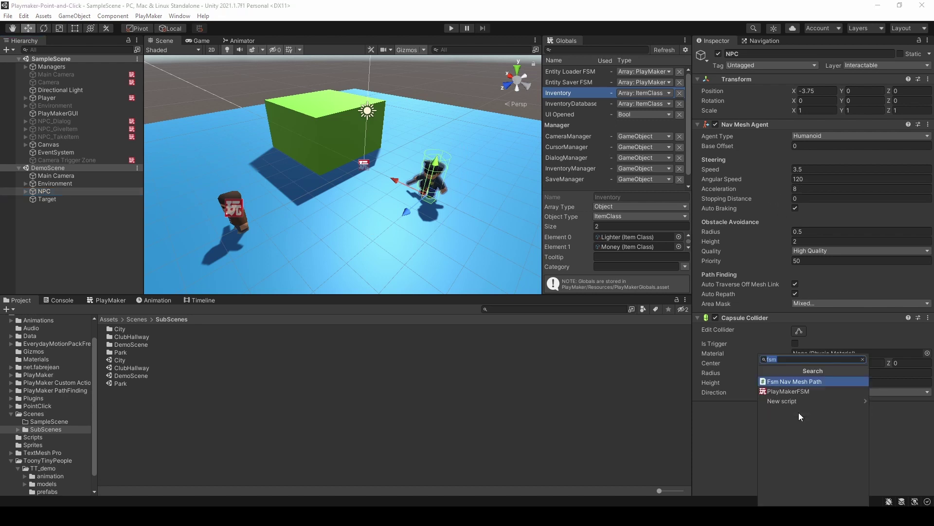
Add a PlayMakerFSM to the NPC using the Template_Interactable template
{"action": "key", "text": "Down"}
{"action": "key", "text": "Return"}
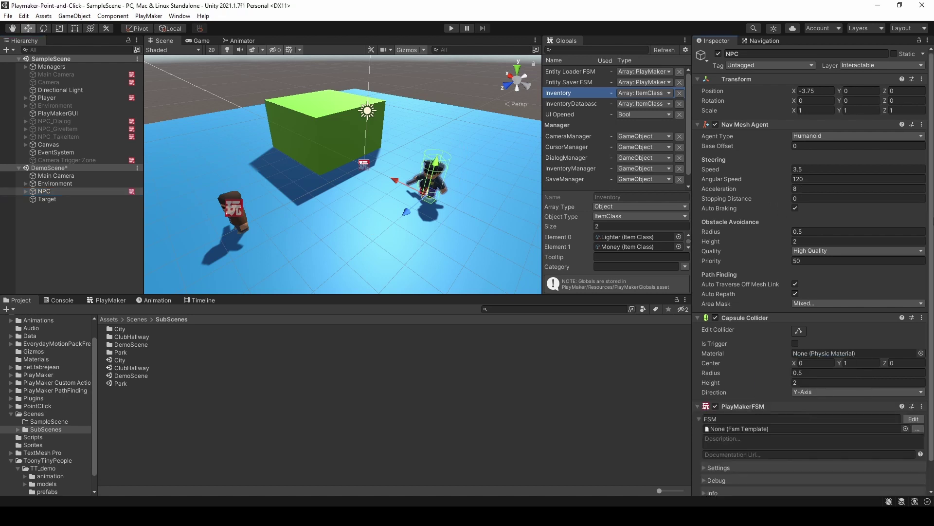
{"action": "scroll", "coordinate": [788, 273], "scroll_direction": "down", "scroll_amount": 3}
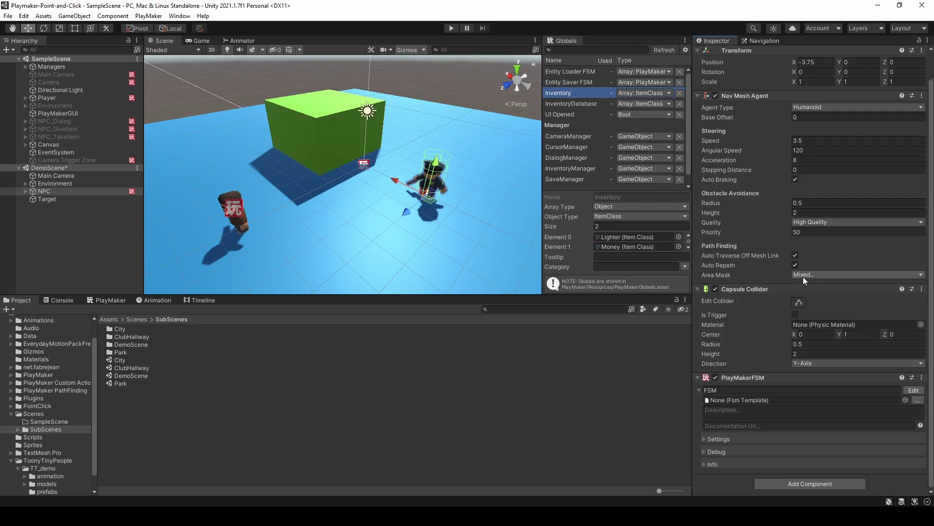
{"action": "left_click", "coordinate": [904, 400]}
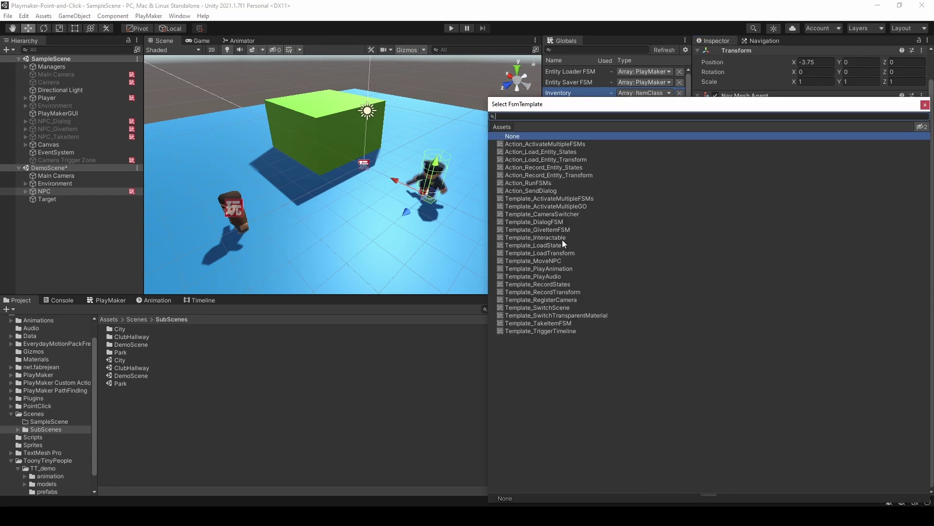
{"action": "left_click", "coordinate": [555, 238]}
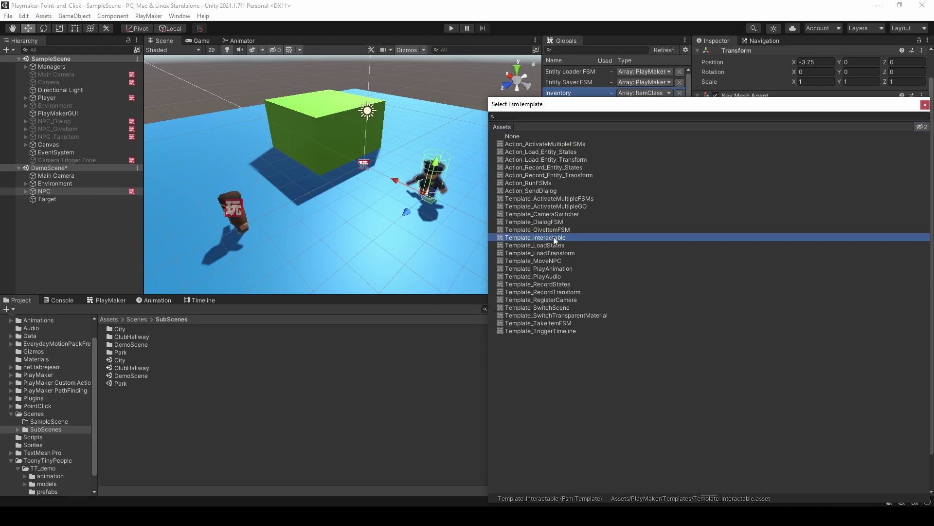
{"action": "double_click", "coordinate": [553, 236]}
Set the Interactable FSM's Actions array size to 1
{"action": "scroll", "coordinate": [852, 273], "scroll_direction": "up", "scroll_amount": 3}
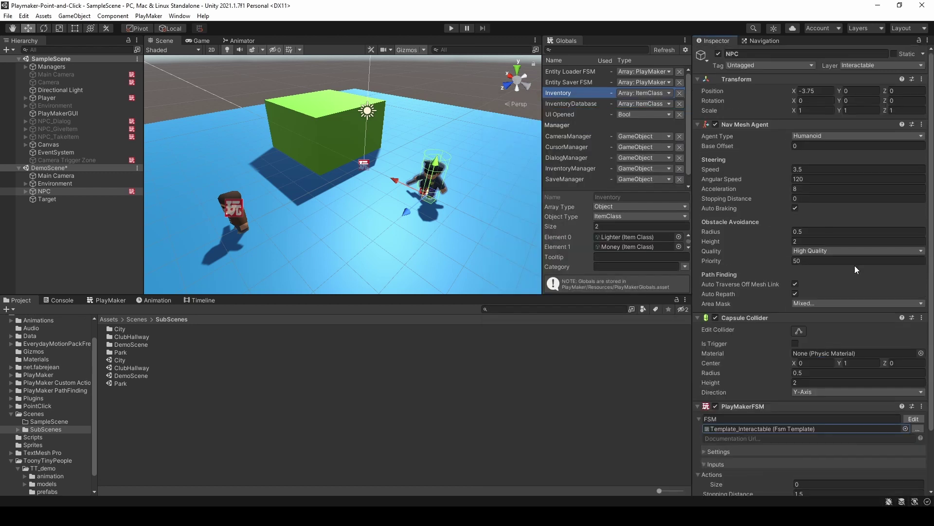
{"action": "scroll", "coordinate": [828, 145], "scroll_direction": "down", "scroll_amount": 3}
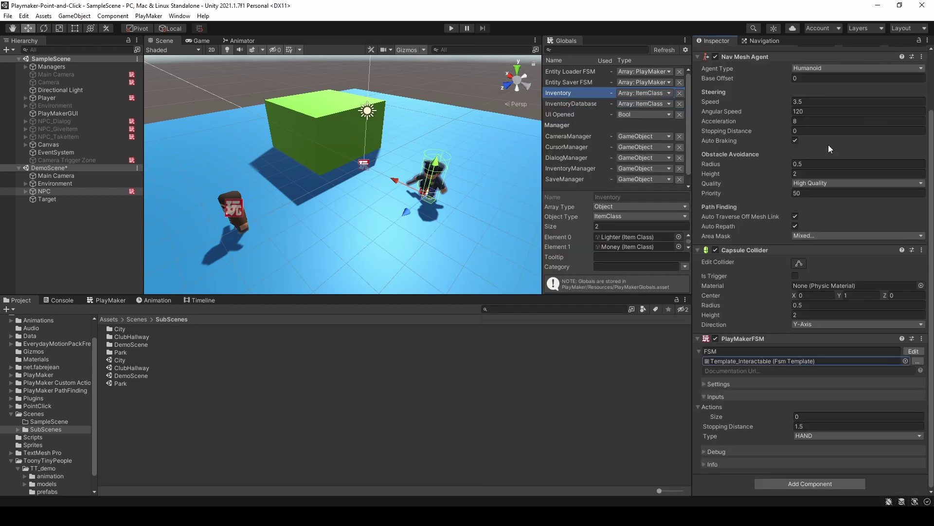
{"action": "left_click", "coordinate": [806, 413]}
{"action": "type", "text": "1"}
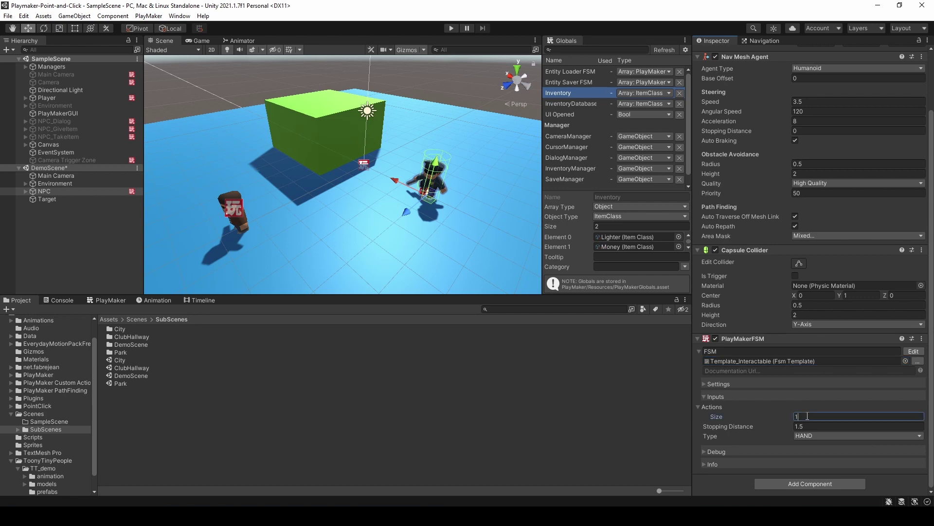
{"action": "key", "text": "Return"}
{"action": "left_click", "coordinate": [783, 482]}
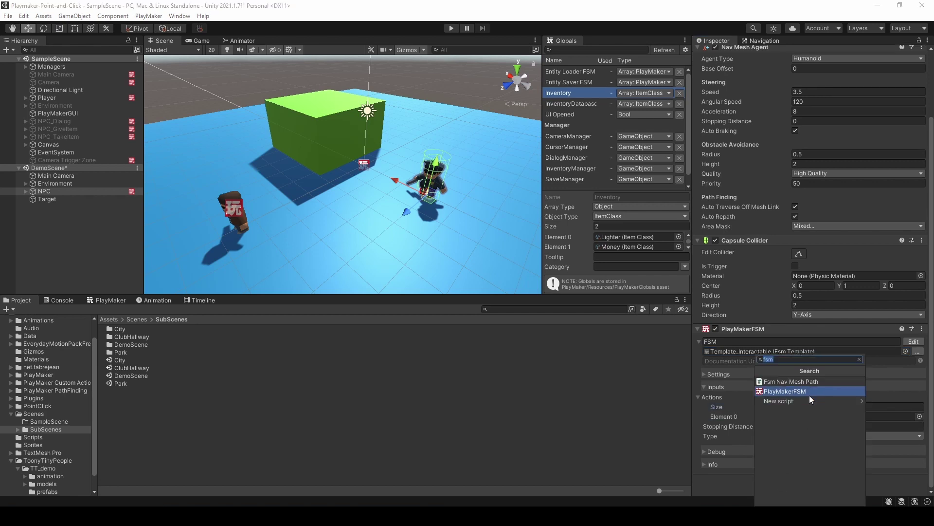
Add a second PlayMakerFSM to the NPC running Template_MoveNPC
{"action": "left_click", "coordinate": [809, 392]}
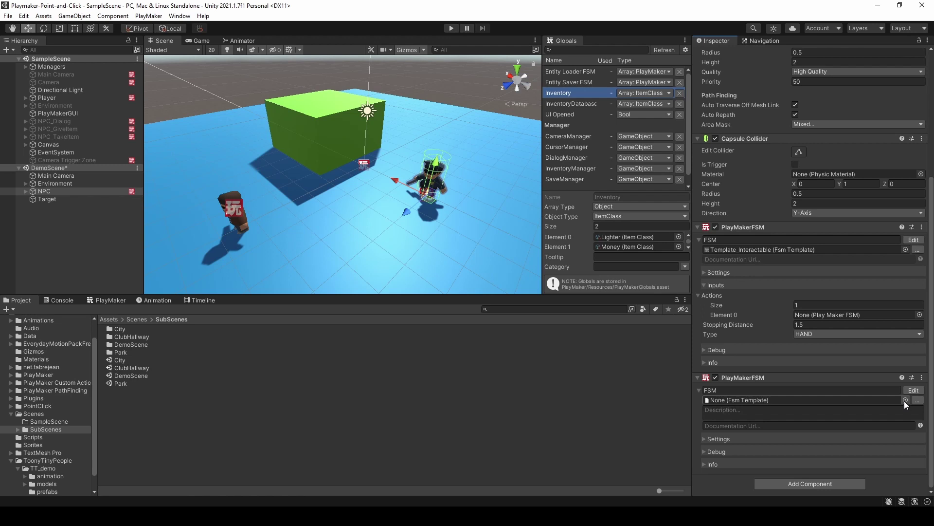
{"action": "left_click", "coordinate": [905, 400]}
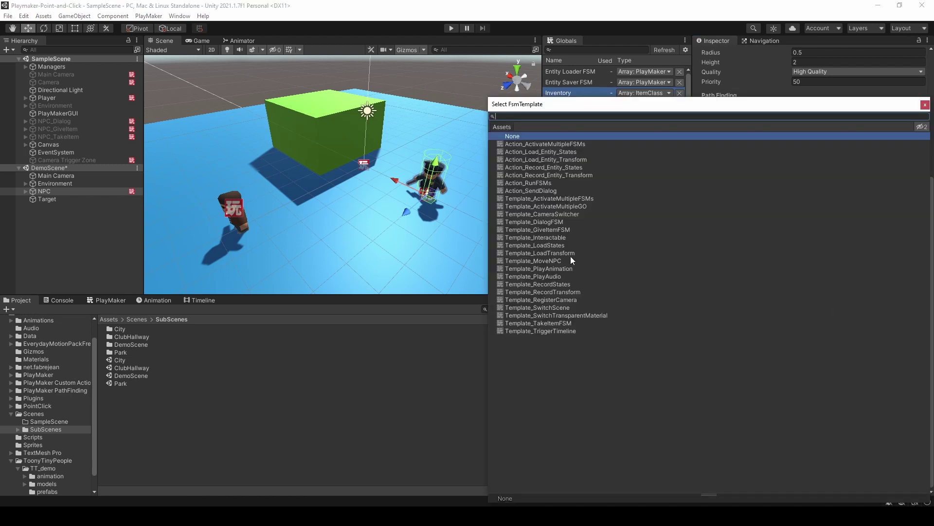
{"action": "double_click", "coordinate": [549, 260]}
Link the MoveNPC FSM as Actions Element 0 and set the interaction Type to TALK
{"action": "scroll", "coordinate": [791, 335], "scroll_direction": "down", "scroll_amount": 2}
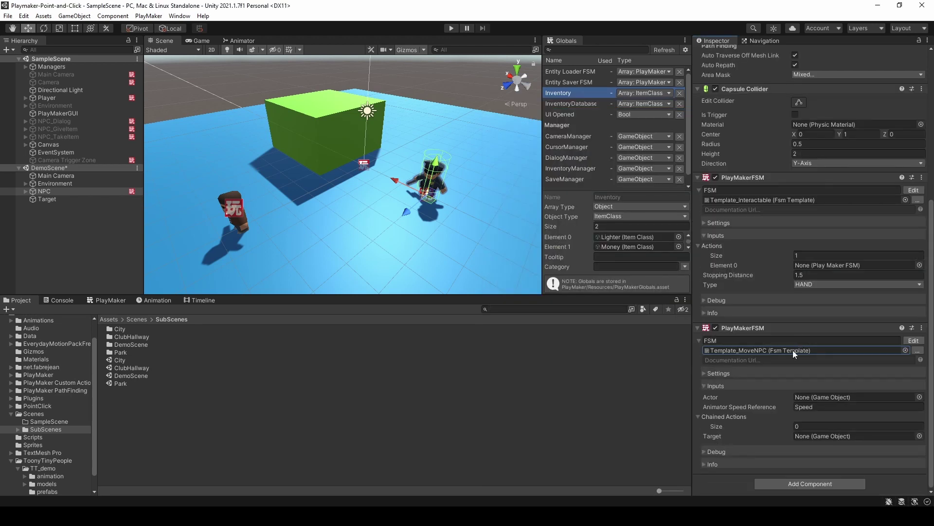
{"action": "left_click_drag", "start_coordinate": [748, 328], "coordinate": [807, 261]}
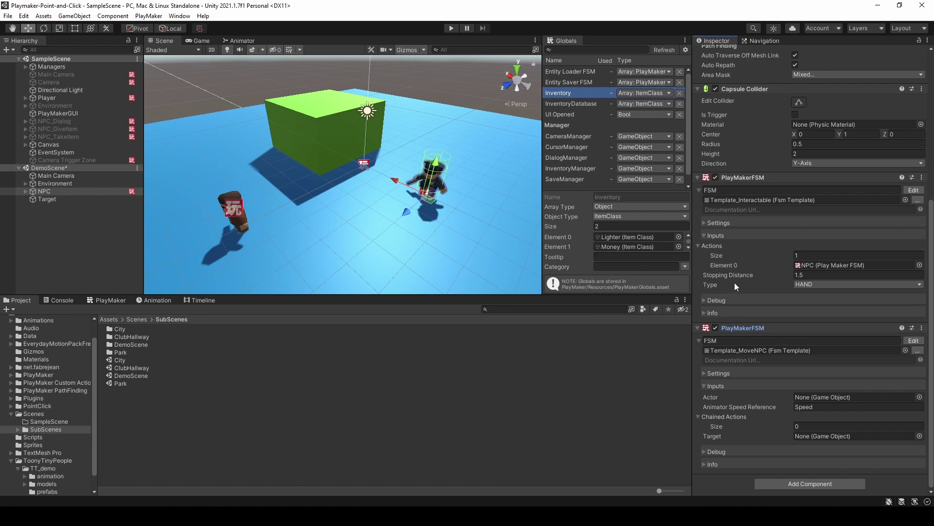
{"action": "left_click", "coordinate": [802, 284]}
{"action": "left_click", "coordinate": [811, 309]}
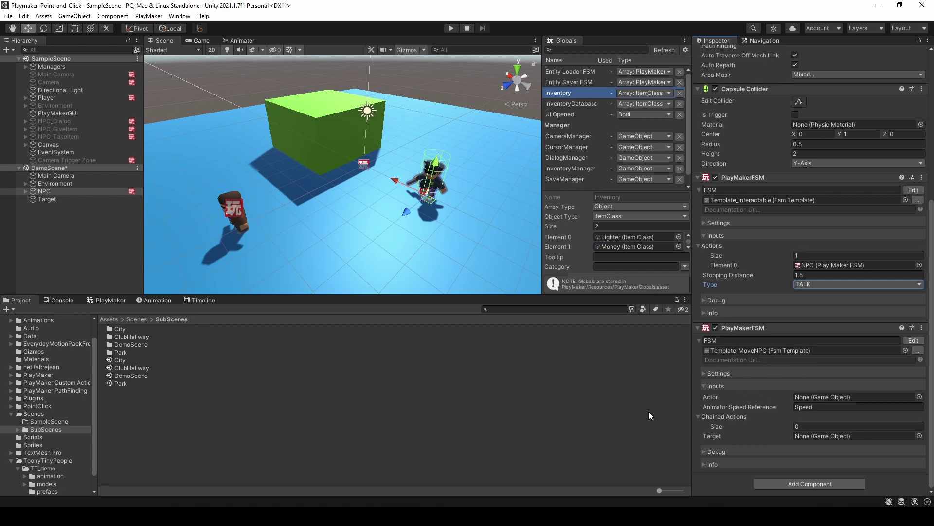
Assign TT_demo_police as the MoveNPC Actor and Target as its destination, then enter Play mode
{"action": "left_click", "coordinate": [25, 191]}
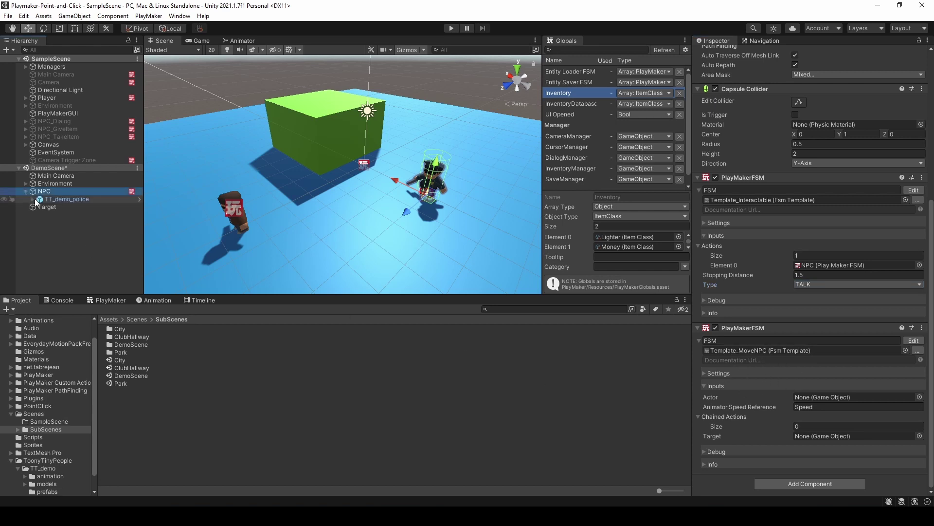
{"action": "left_click_drag", "start_coordinate": [46, 199], "coordinate": [817, 397]}
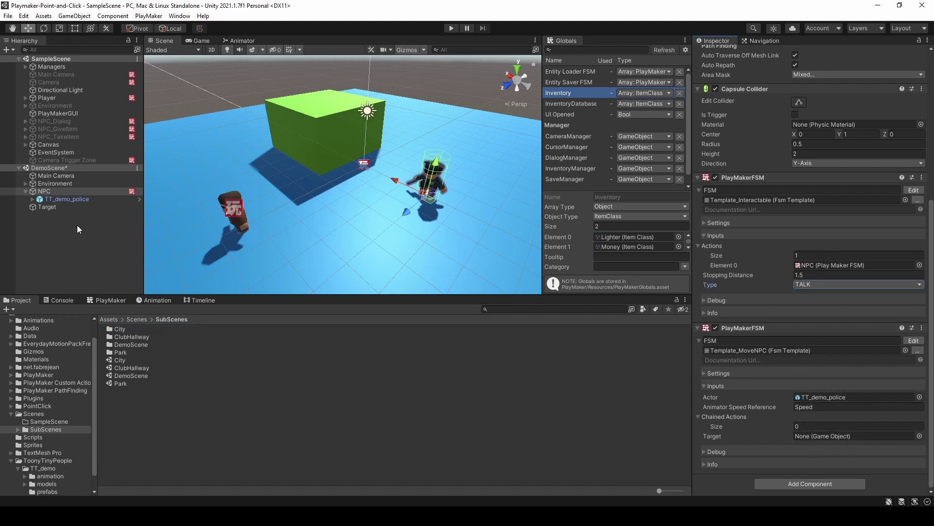
{"action": "left_click_drag", "start_coordinate": [43, 207], "coordinate": [837, 440]}
{"action": "left_click", "coordinate": [54, 207]}
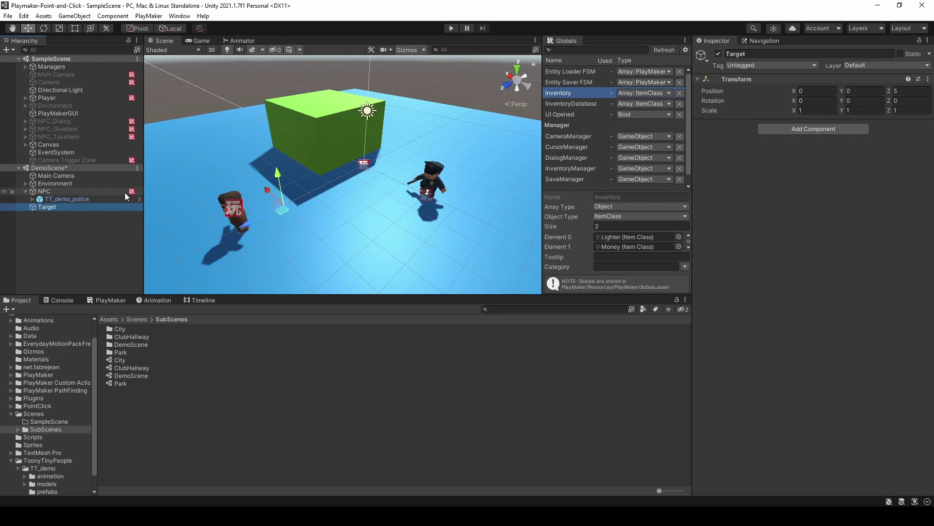
{"action": "left_click", "coordinate": [25, 191]}
{"action": "left_click", "coordinate": [451, 28]}
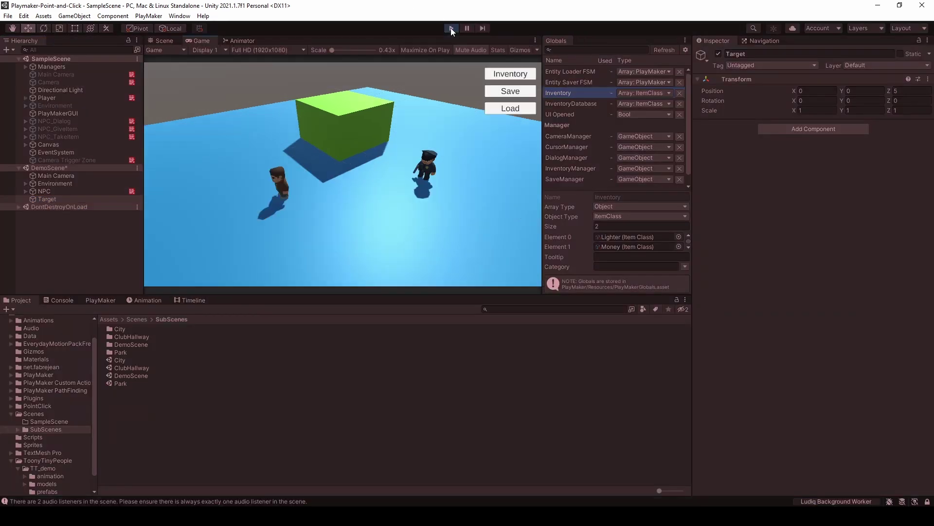
Click the police NPC in the Game view to test the walk, then stop Play mode
{"action": "left_click", "coordinate": [429, 164]}
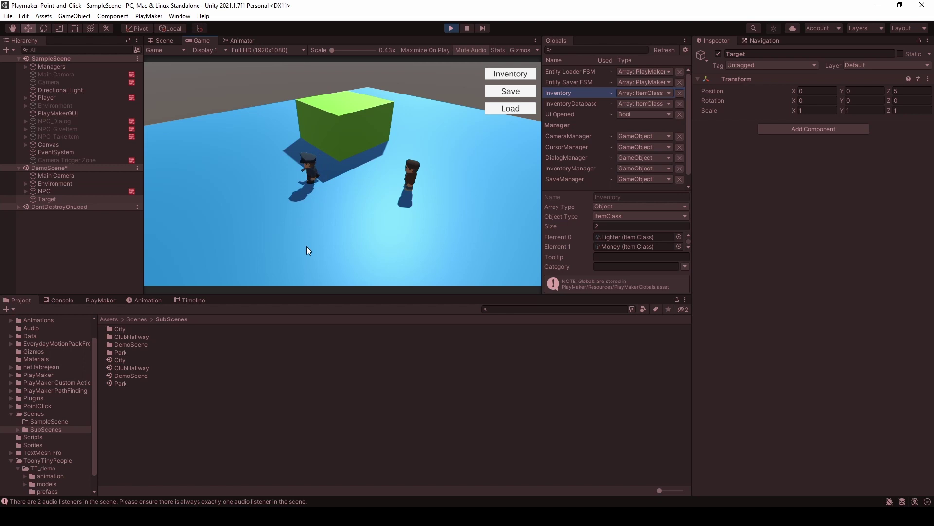
{"action": "left_click", "coordinate": [450, 28]}
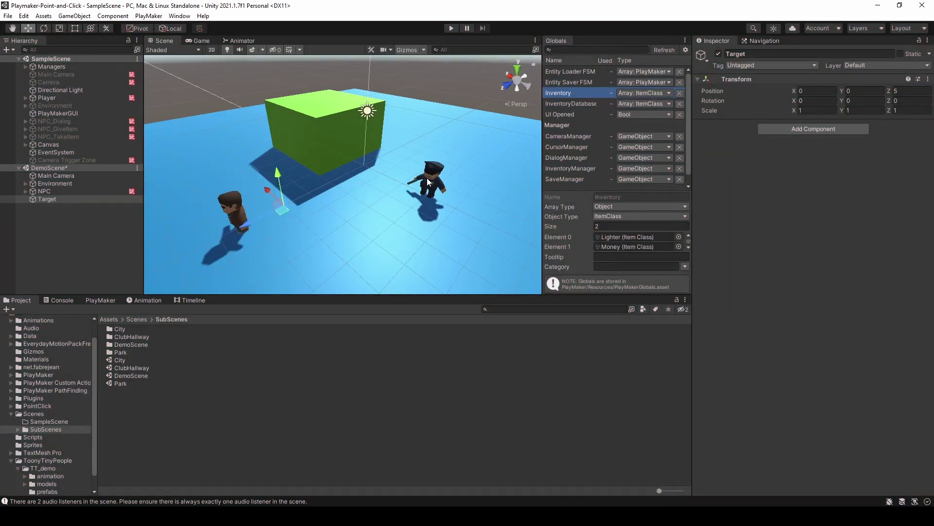
Create an empty child object under NPC named 'Dialog A'
{"action": "left_click", "coordinate": [39, 192]}
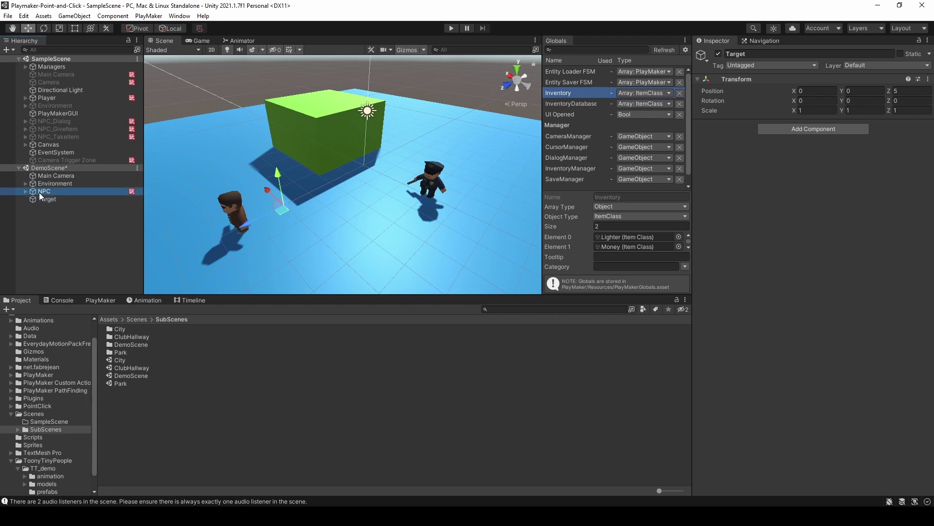
{"action": "left_click", "coordinate": [25, 191]}
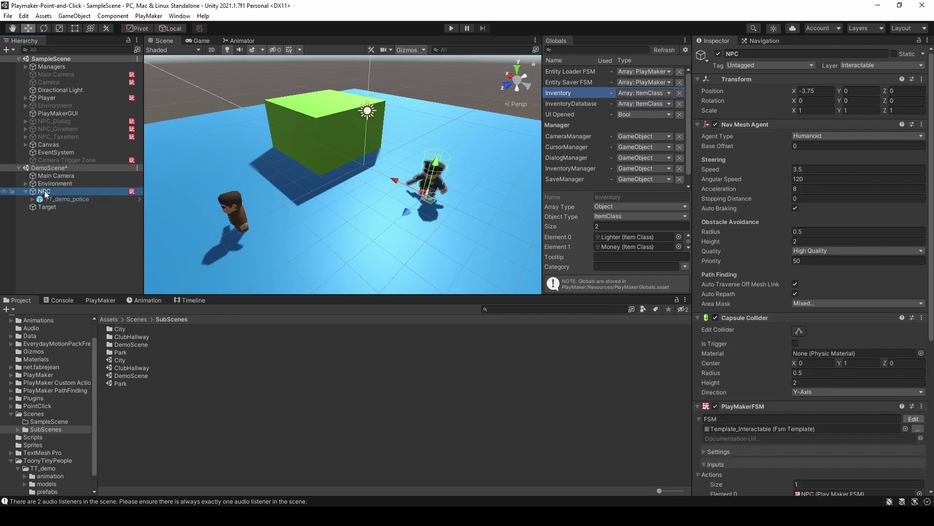
{"action": "right_click", "coordinate": [45, 191]}
{"action": "left_click", "coordinate": [98, 307]}
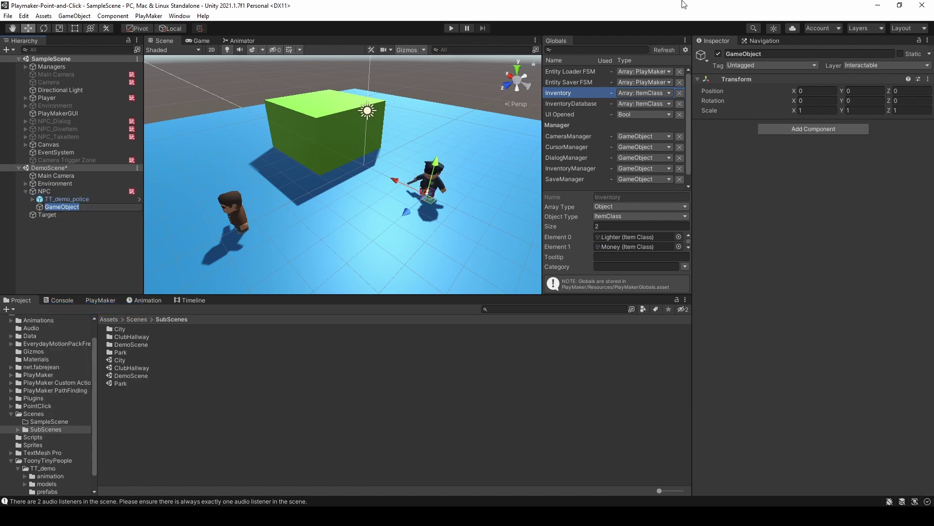
{"action": "left_click", "coordinate": [767, 53]}
{"action": "type", "text": "Dialog A"}
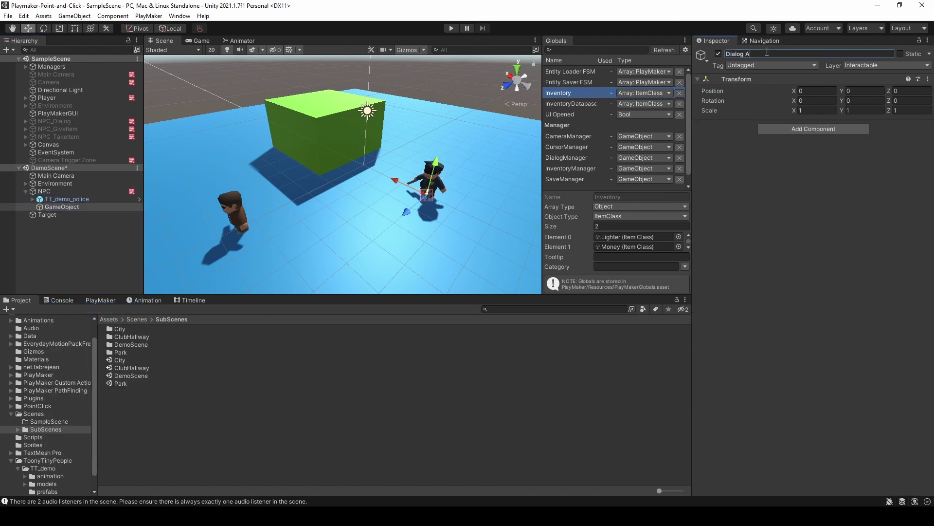
{"action": "key", "text": "Return"}
Add a PlayMakerFSM to Dialog A using the Template_DialogFSM template
{"action": "left_click", "coordinate": [787, 128]}
{"action": "left_click", "coordinate": [792, 174]}
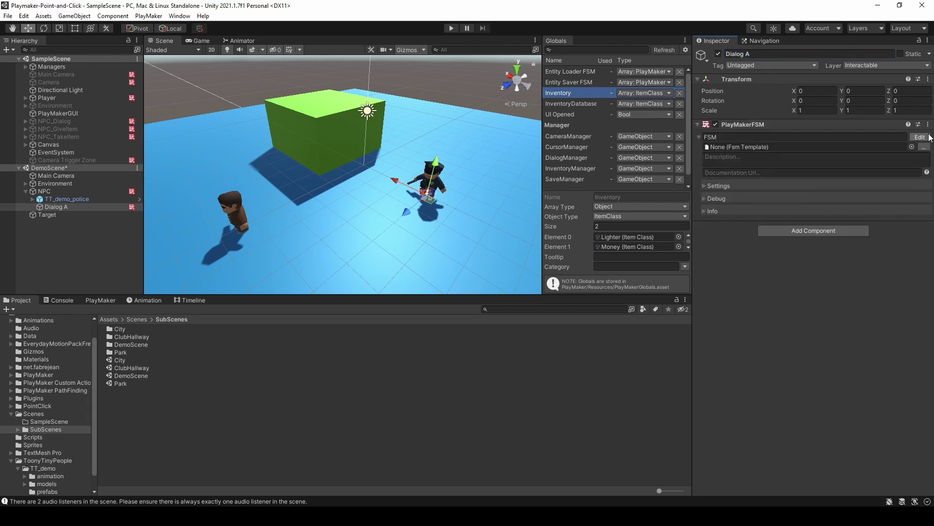
{"action": "left_click", "coordinate": [912, 147]}
{"action": "left_click", "coordinate": [542, 222]}
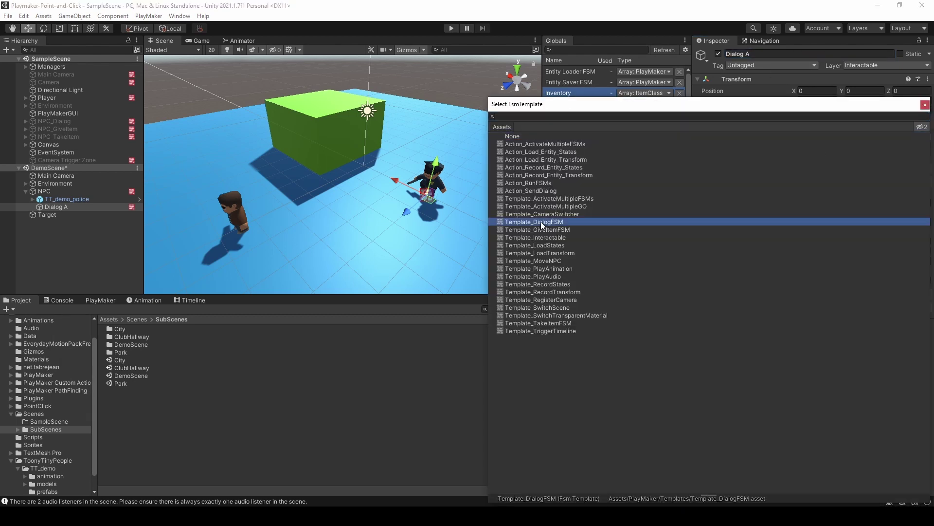
{"action": "double_click", "coordinate": [542, 221]}
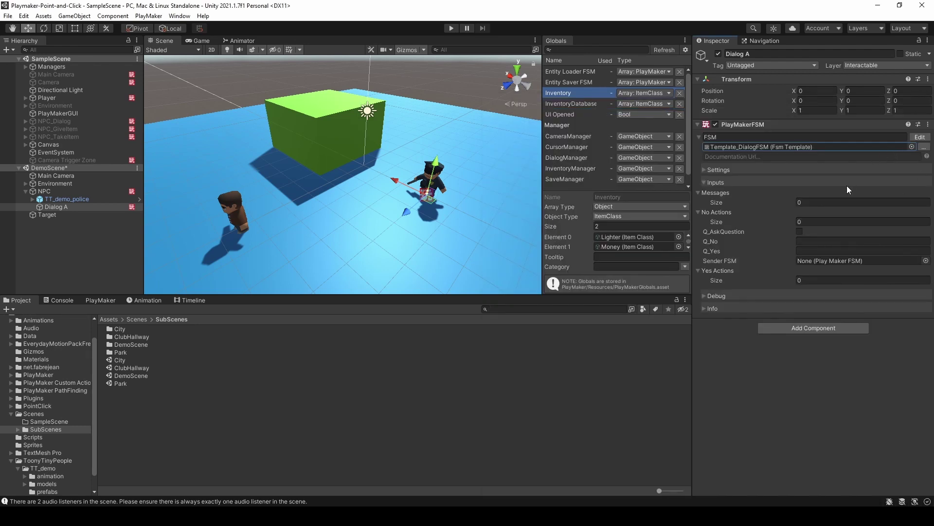
Set one message 'Police Officer: What do you want?' with answers 'I want to go through' and 'Nothing'
{"action": "left_click", "coordinate": [810, 202]}
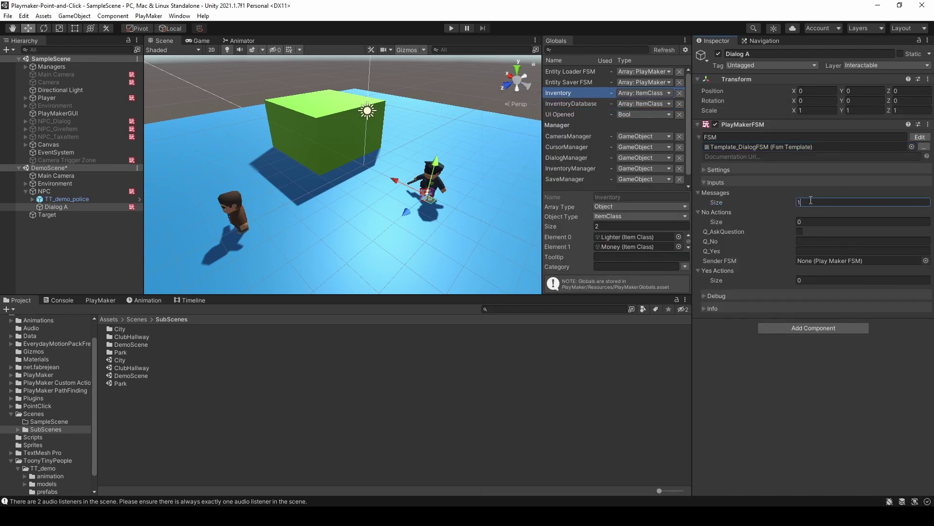
{"action": "key", "text": "Return"}
{"action": "left_click", "coordinate": [717, 211]}
{"action": "type", "text": "Police O"}
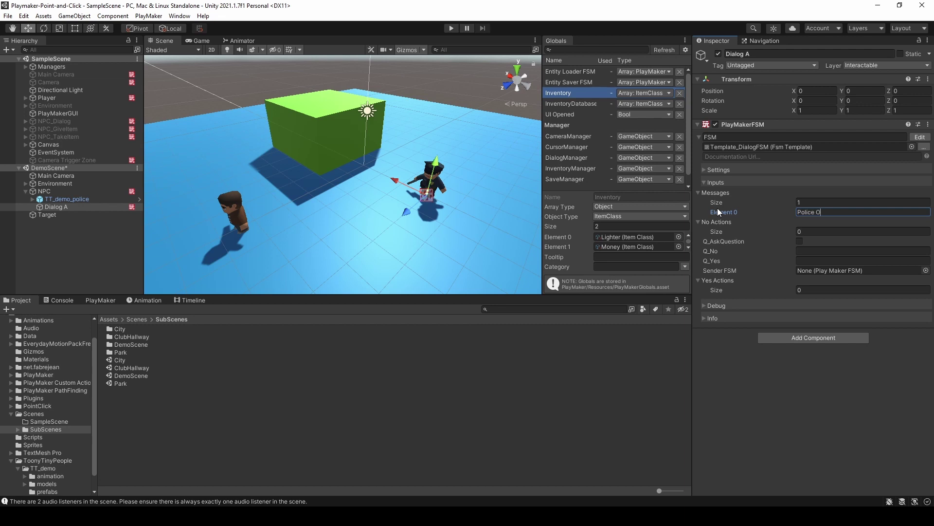
{"action": "type", "text": "fficer: What do you want?"}
{"action": "left_click", "coordinate": [805, 262]}
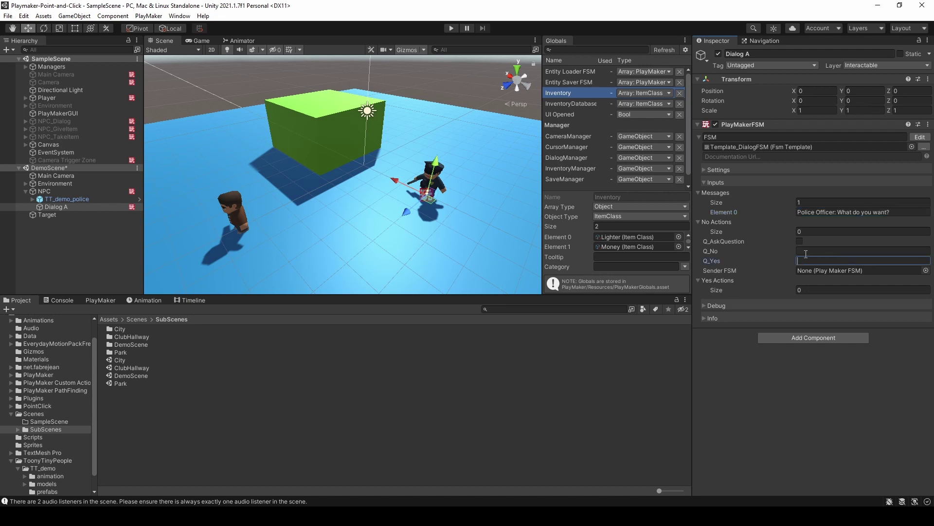
{"action": "type", "text": "I want to go through"}
{"action": "left_click", "coordinate": [830, 251]}
{"action": "type", "text": "Nothing"}
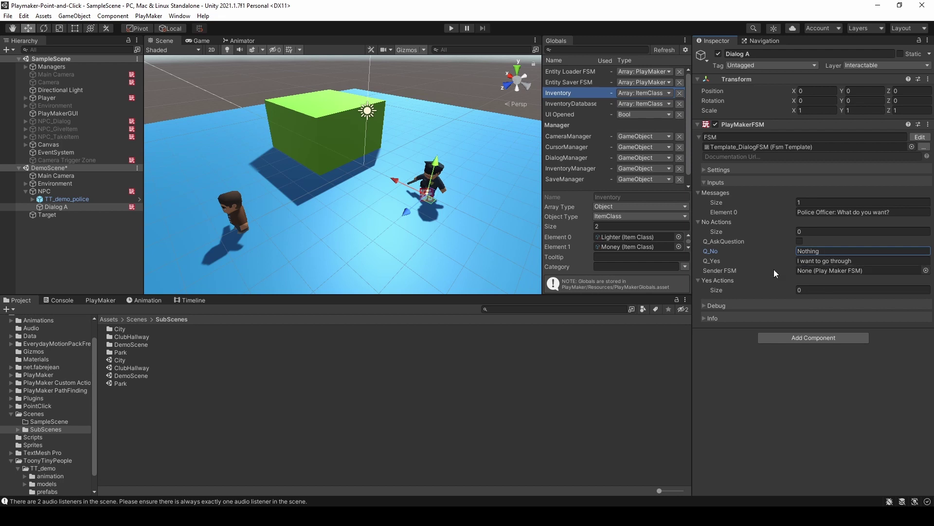
Make Dialog A's own FSM the Sender FSM and give Yes Actions one slot
{"action": "left_click", "coordinate": [740, 123]}
{"action": "left_click_drag", "start_coordinate": [740, 123], "coordinate": [821, 271]}
{"action": "left_click", "coordinate": [810, 287]}
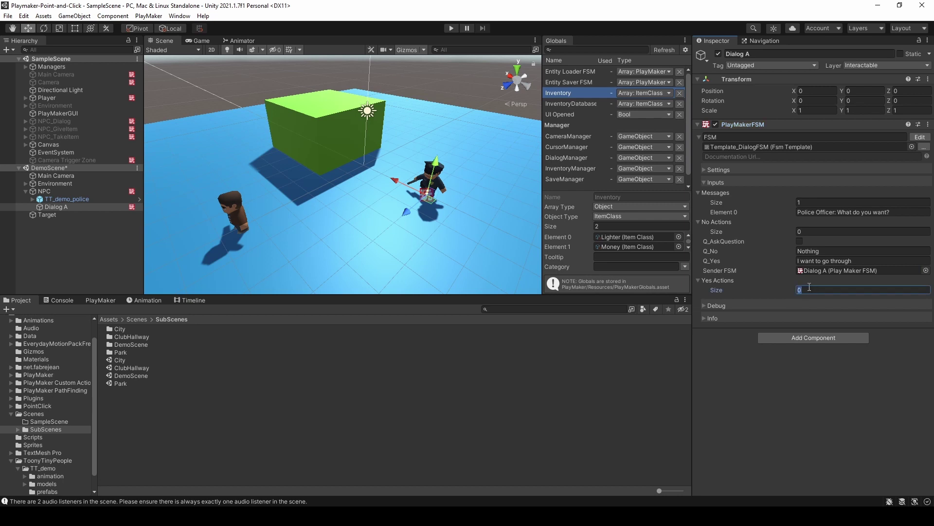
{"action": "key", "text": "Return"}
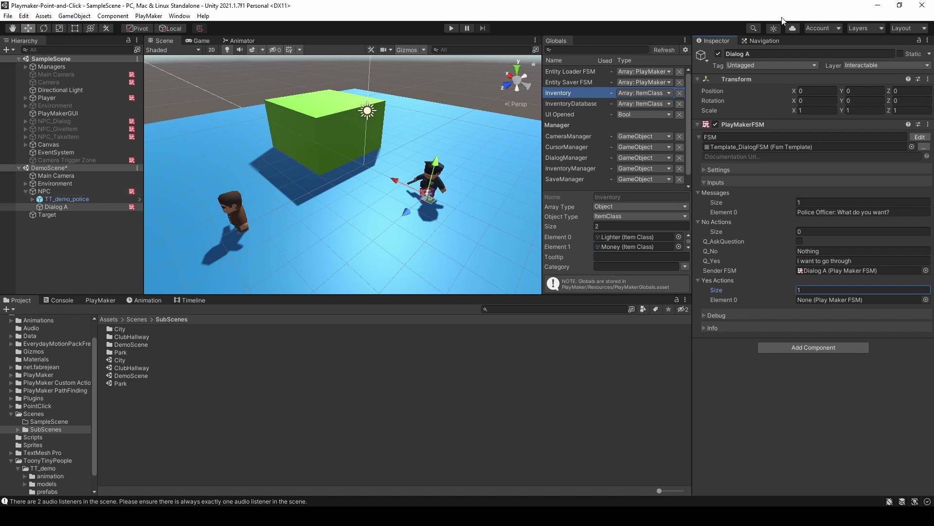
Lock the Inspector on Dialog A and dock a second Inspector below it
{"action": "left_click", "coordinate": [918, 42]}
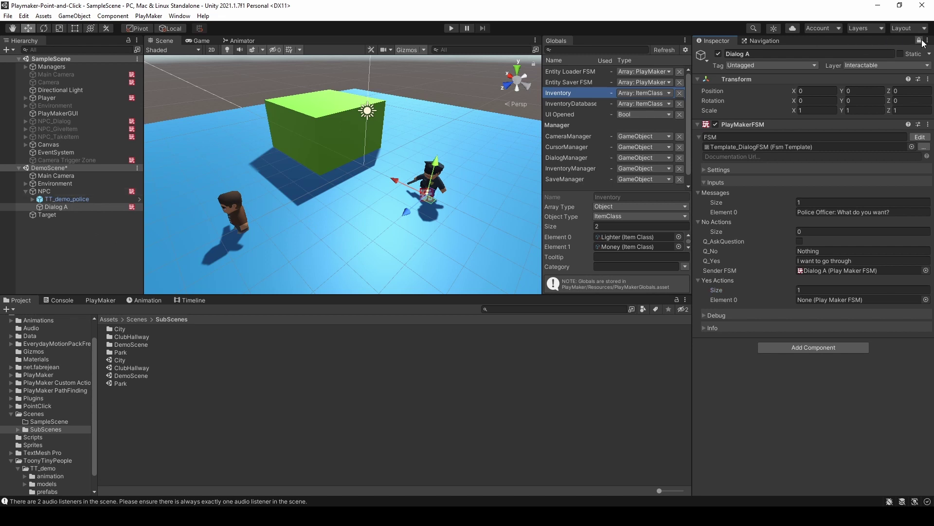
{"action": "left_click", "coordinate": [927, 41]}
{"action": "mouse_move", "coordinate": [839, 156]}
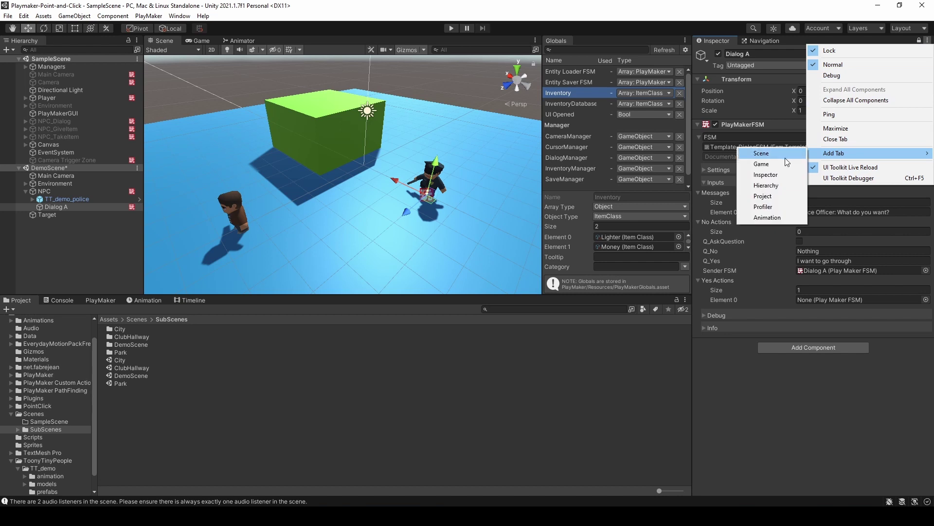
{"action": "left_click", "coordinate": [775, 176]}
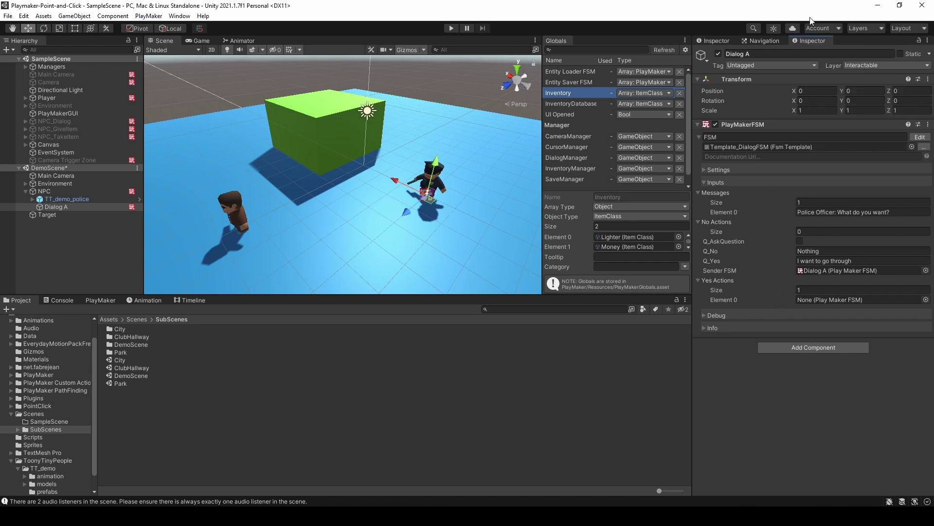
{"action": "left_click_drag", "start_coordinate": [812, 41], "coordinate": [770, 302]}
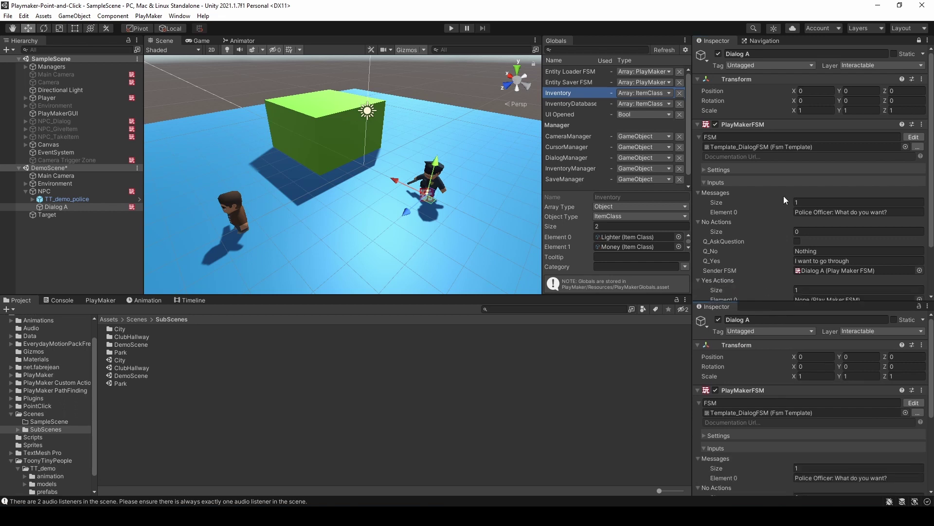
Assign the NPC's PlayMakerFSM to Dialog A's Yes Actions Element 0
{"action": "scroll", "coordinate": [785, 199], "scroll_direction": "down", "scroll_amount": 3}
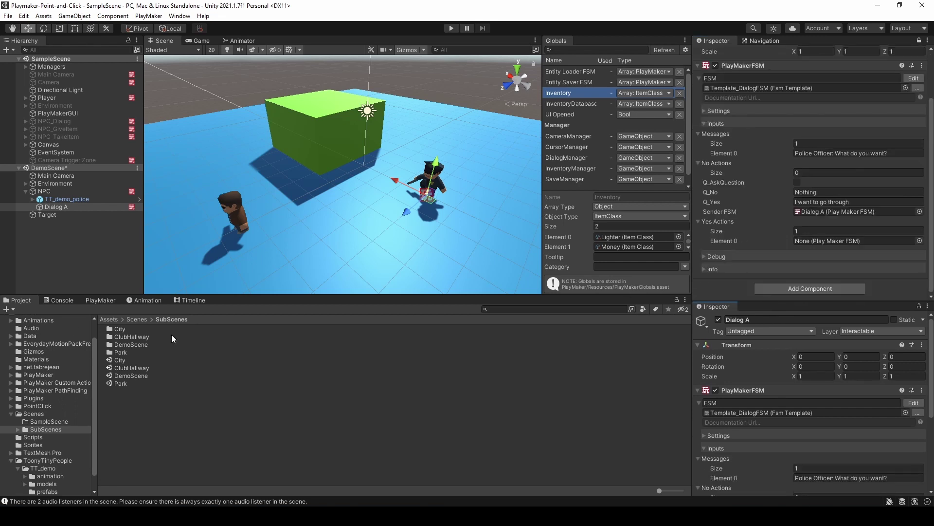
{"action": "left_click", "coordinate": [47, 190]}
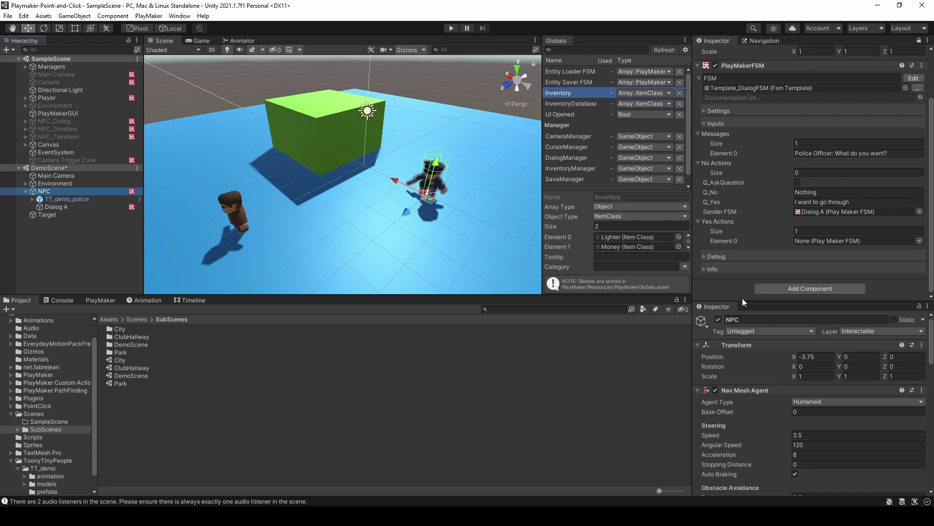
{"action": "scroll", "coordinate": [778, 393], "scroll_direction": "down", "scroll_amount": 10}
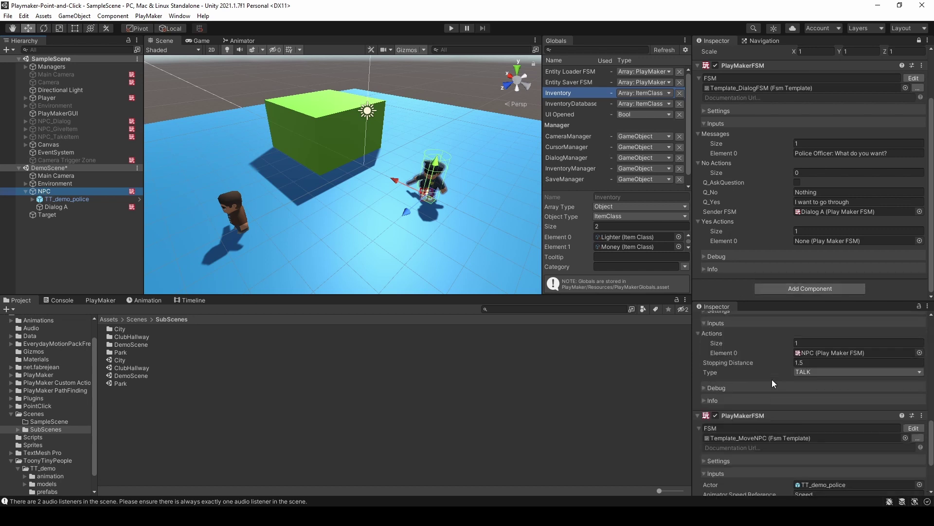
{"action": "left_click_drag", "start_coordinate": [746, 416], "coordinate": [852, 241]}
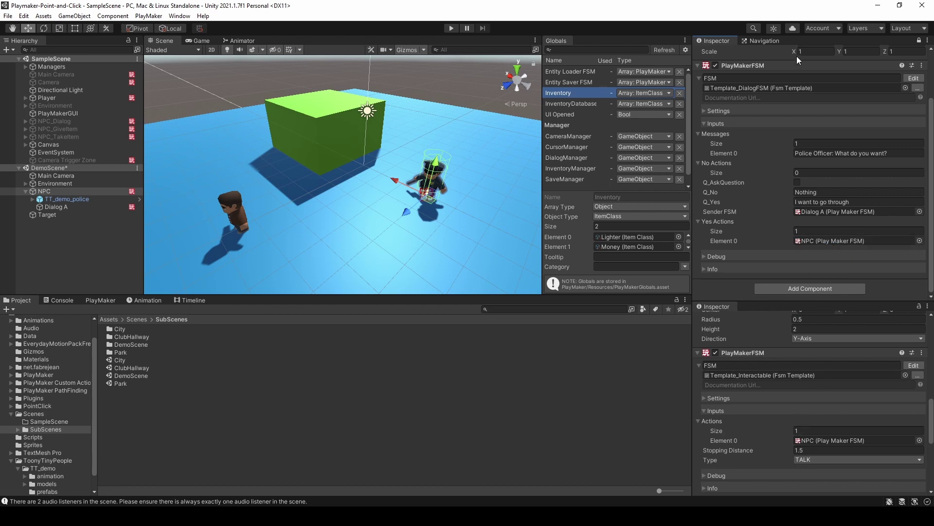
Unlock the Inspector, close the extra one, and set Dialog A as the NPC Interactable's Actions Element 0
{"action": "left_click", "coordinate": [919, 40]}
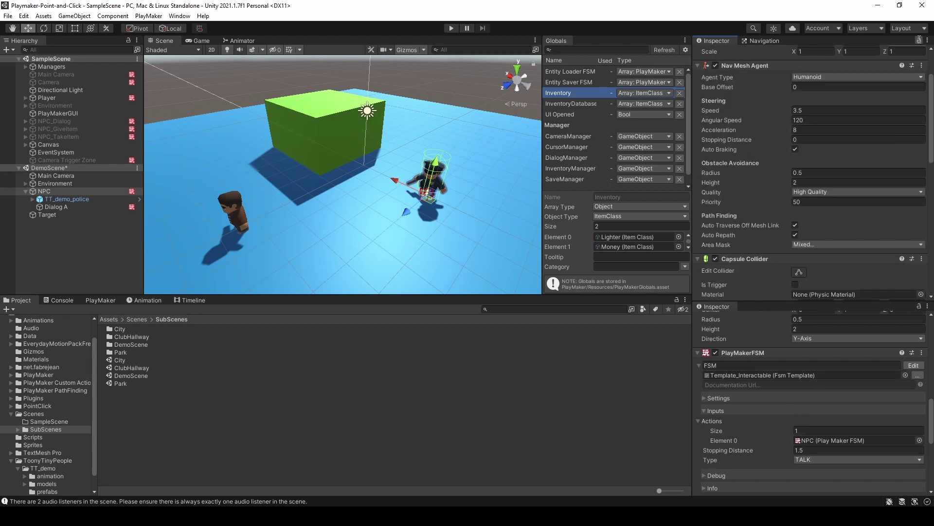
{"action": "right_click", "coordinate": [717, 306]}
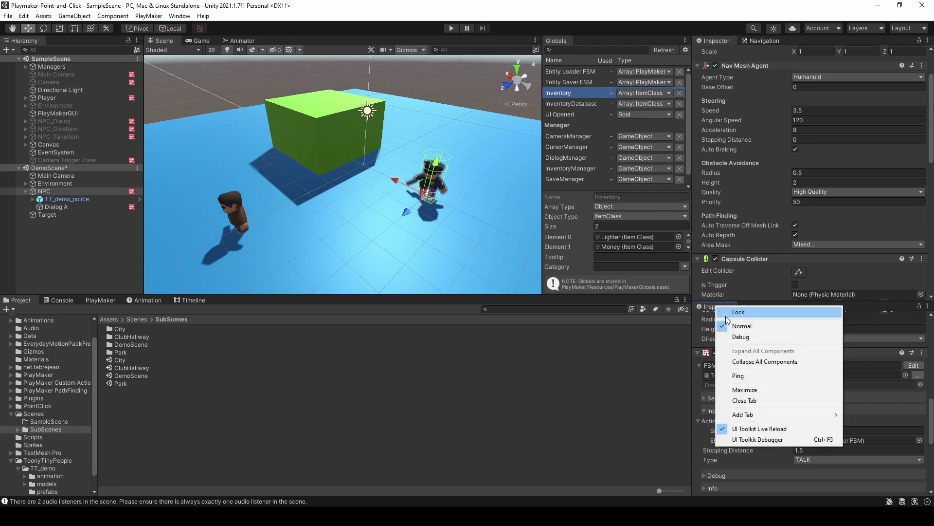
{"action": "left_click", "coordinate": [745, 400]}
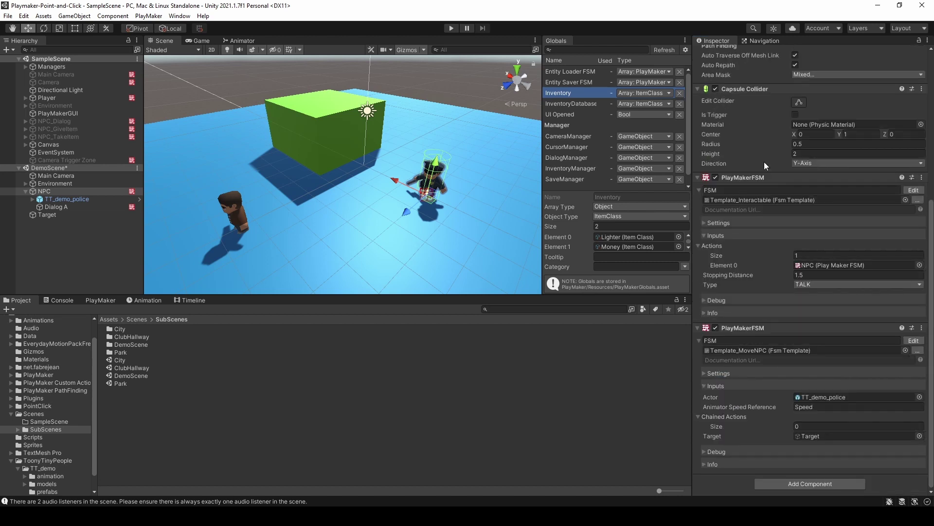
{"action": "left_click", "coordinate": [77, 193]}
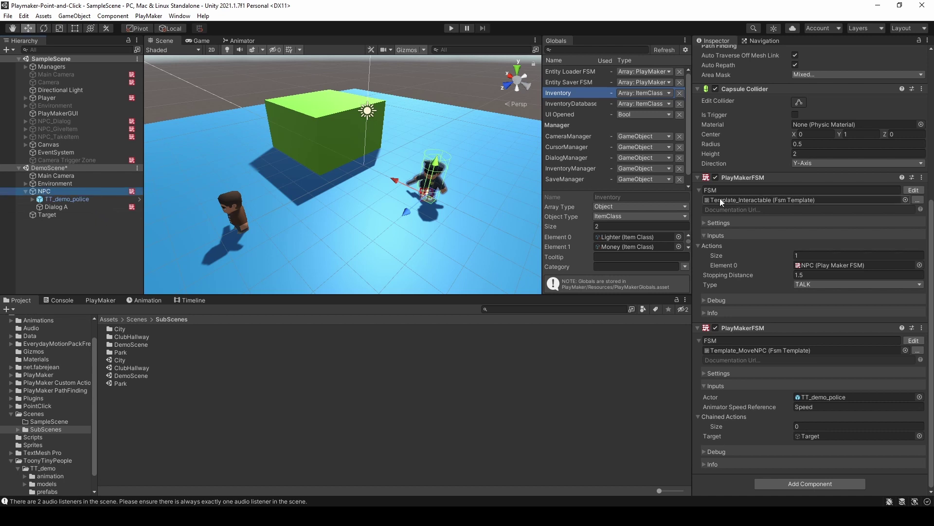
{"action": "left_click_drag", "start_coordinate": [57, 205], "coordinate": [822, 269]}
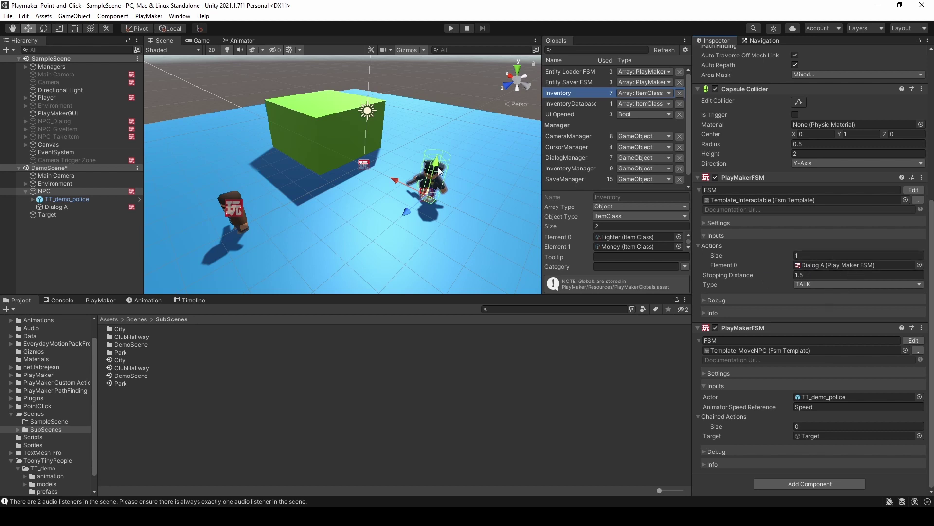
{"action": "left_click", "coordinate": [52, 207]}
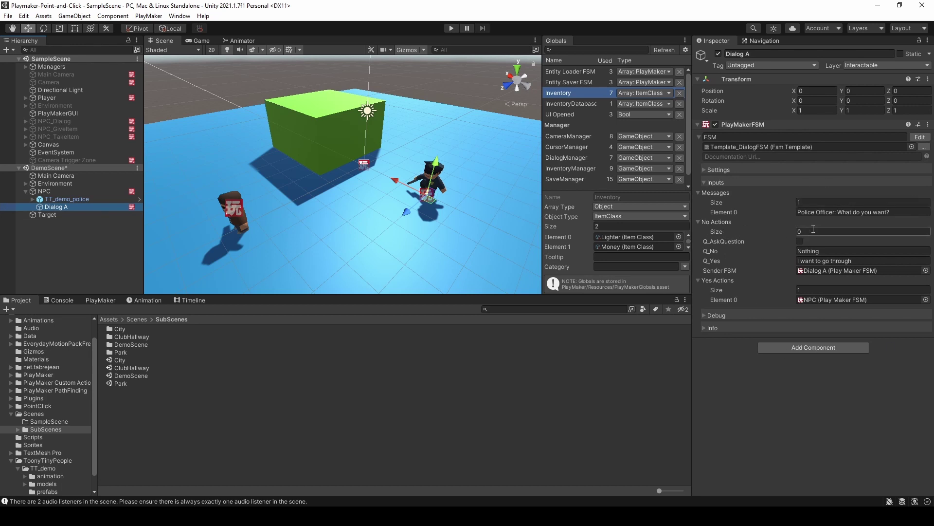
Save DemoScene from its Hierarchy context menu
{"action": "key", "text": "ctrl+s"}
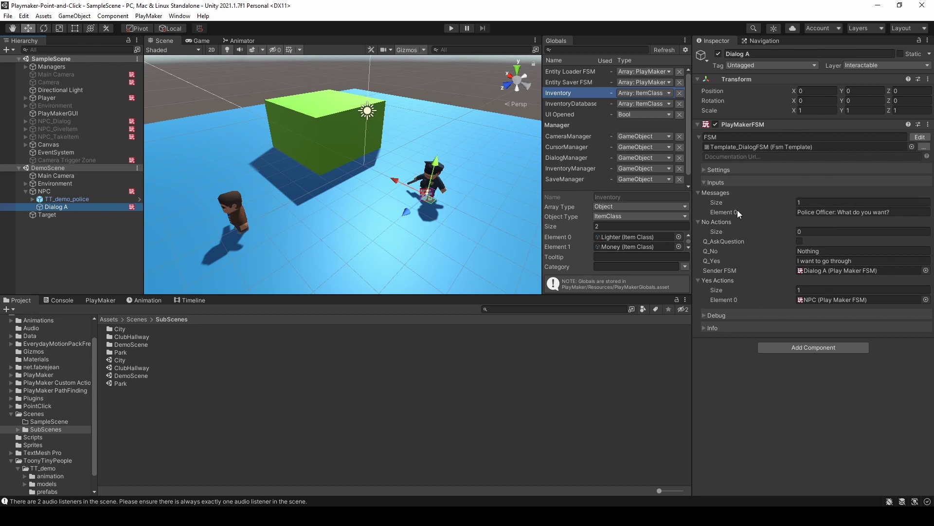
{"action": "left_click", "coordinate": [799, 241]}
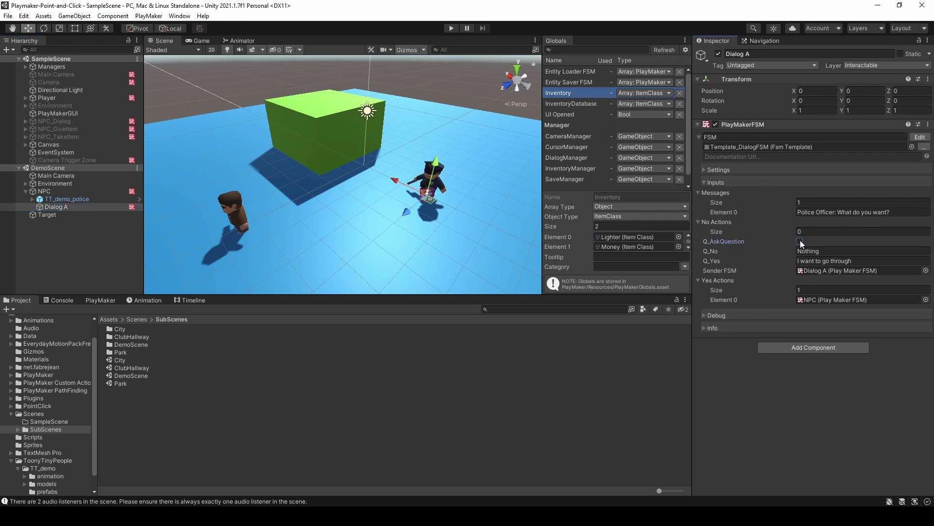
{"action": "right_click", "coordinate": [69, 165]}
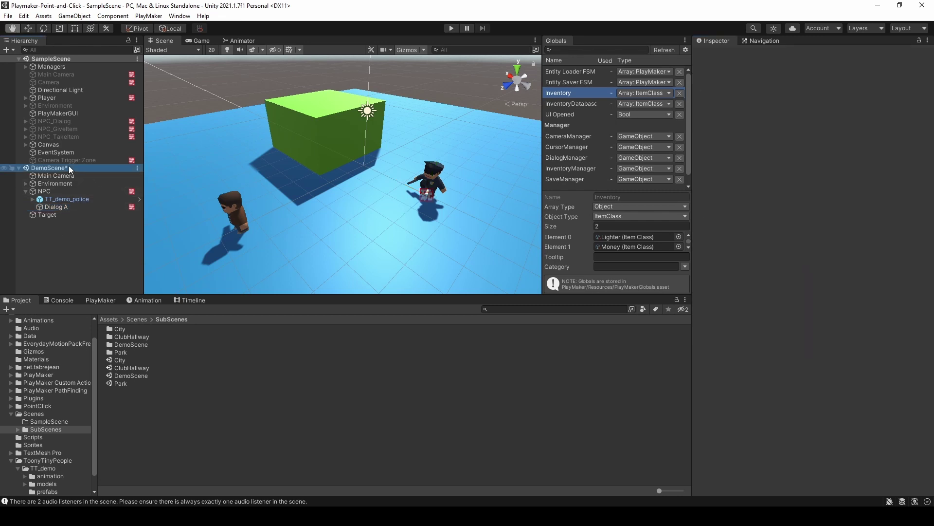
{"action": "left_click", "coordinate": [84, 186]}
{"action": "left_click", "coordinate": [81, 193]}
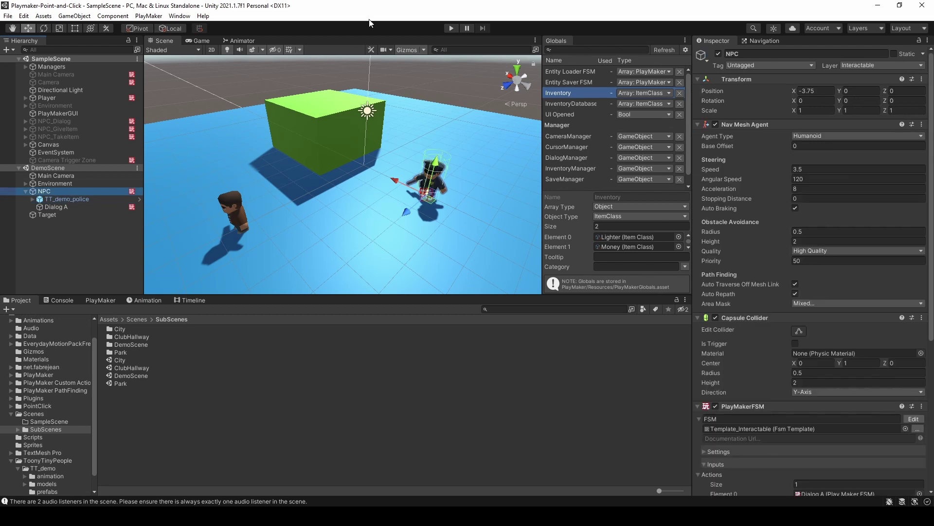
Play-test the officer's dialog: answer 'Nothing', then 'I want to go through' to send him aside
{"action": "left_click", "coordinate": [452, 28]}
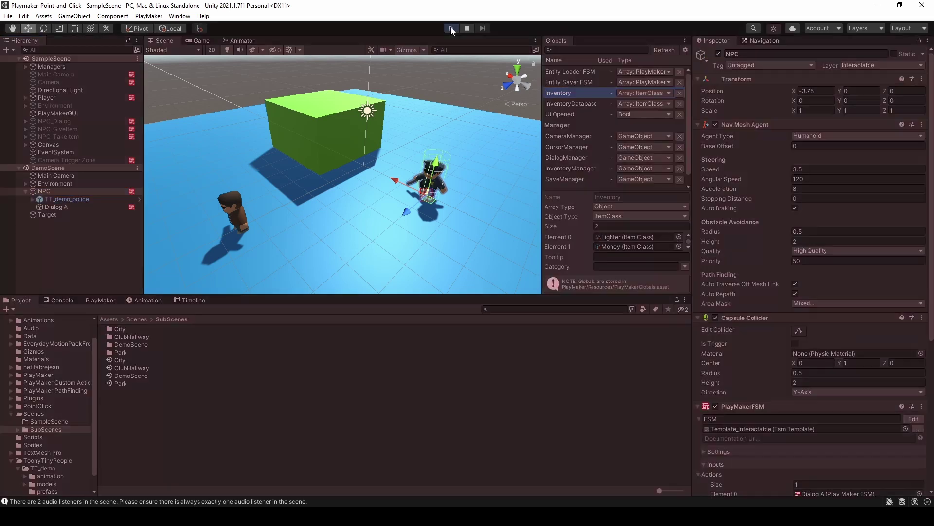
{"action": "left_click", "coordinate": [427, 162]}
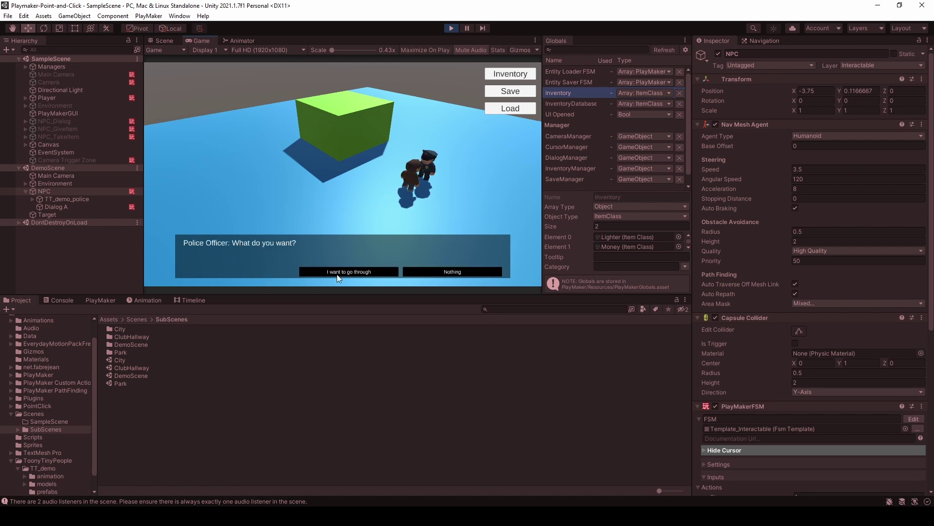
{"action": "left_click", "coordinate": [456, 271]}
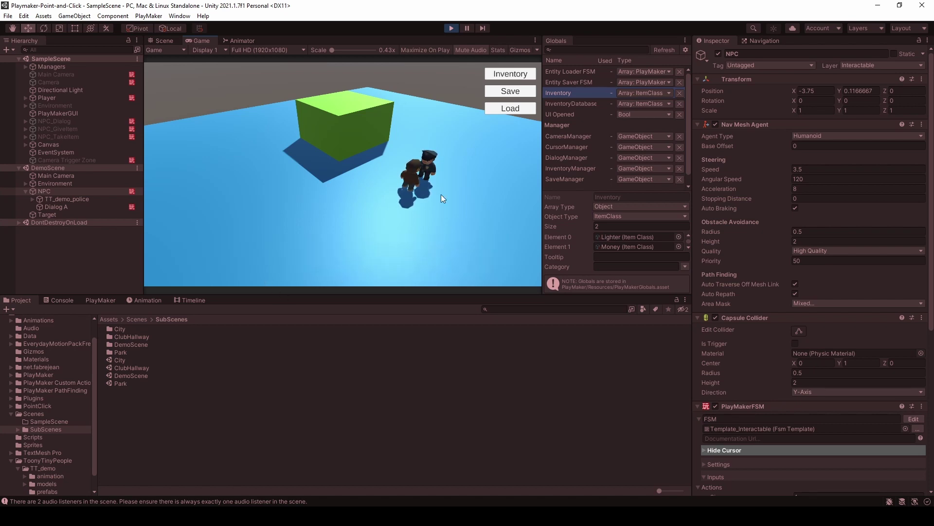
{"action": "left_click", "coordinate": [433, 155]}
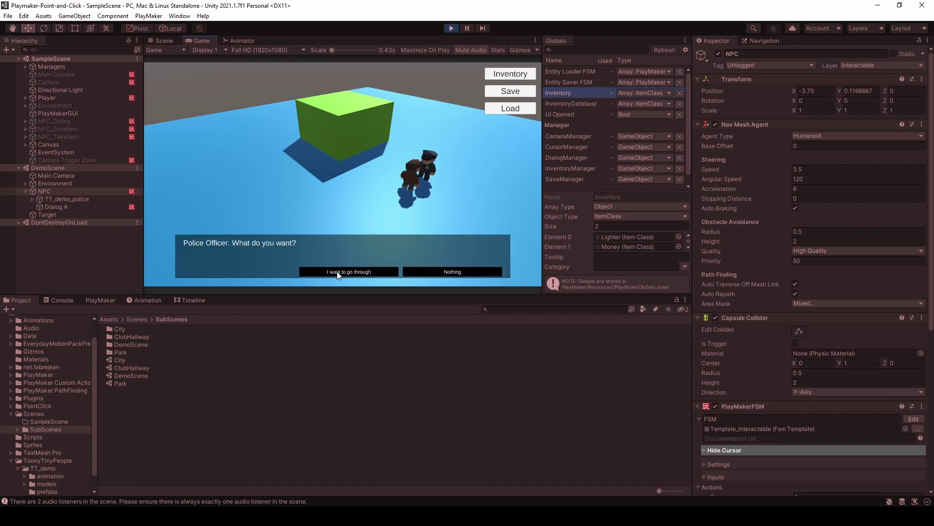
{"action": "left_click", "coordinate": [347, 272]}
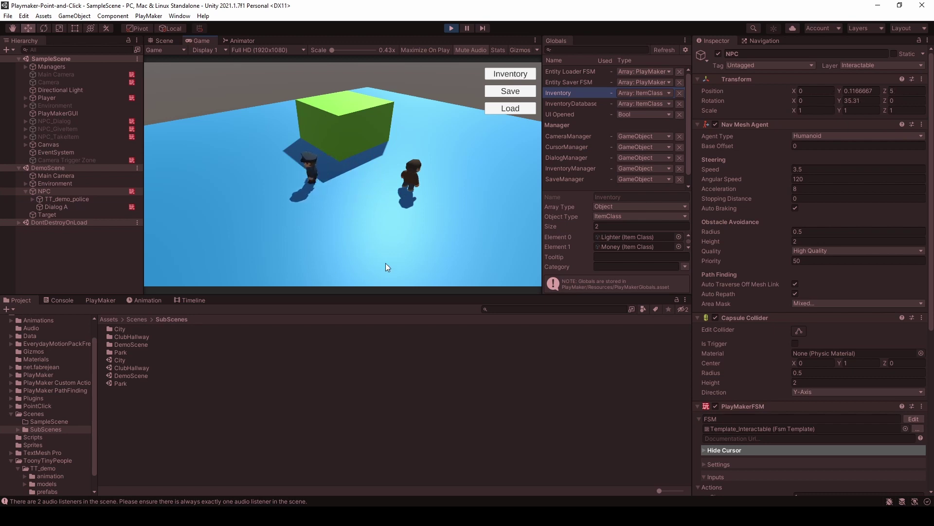
{"action": "left_click", "coordinate": [444, 156]}
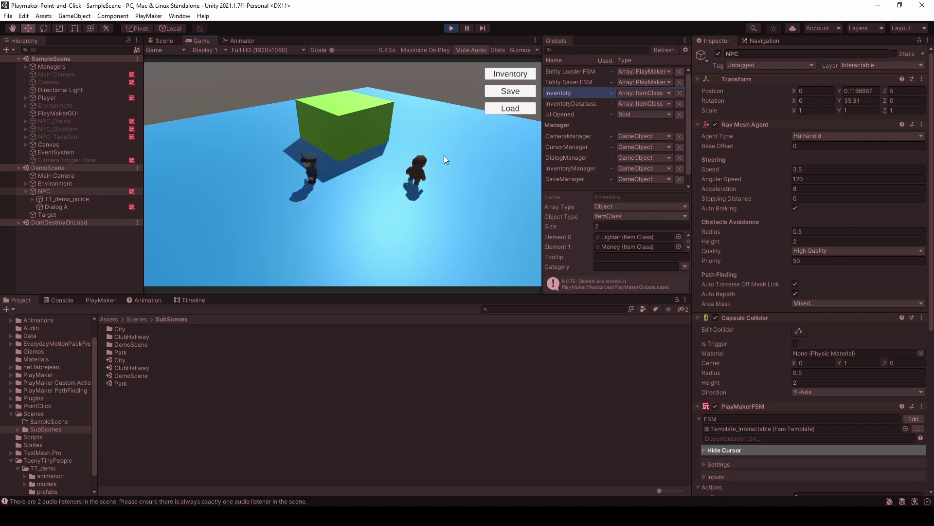